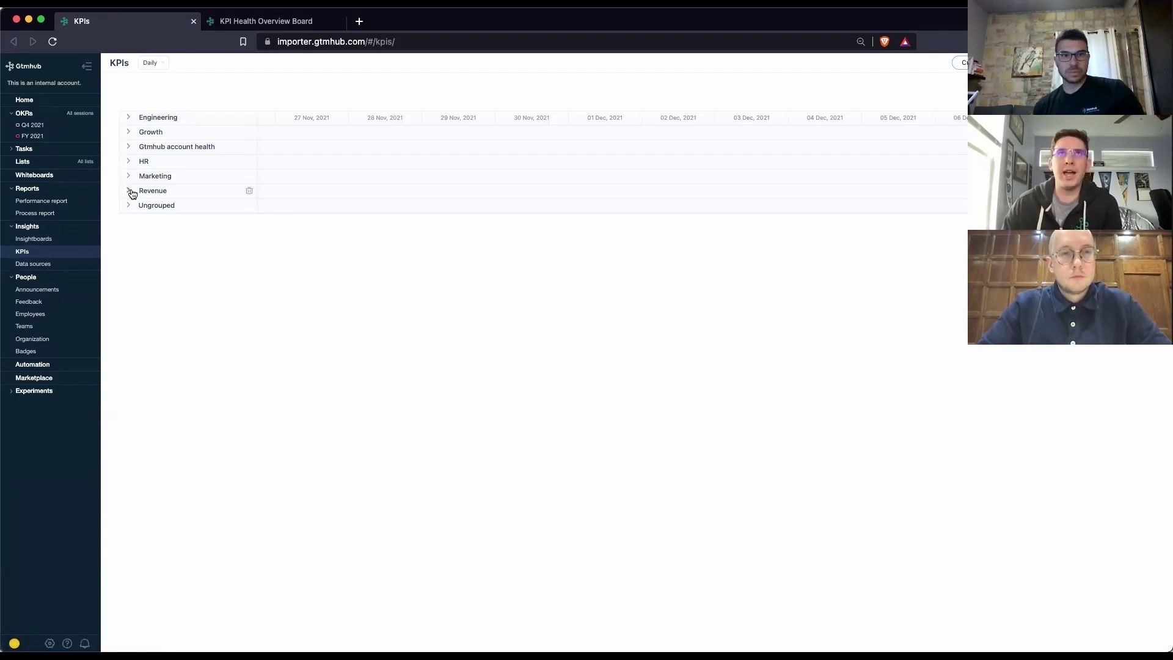
# Expand the Engineering, Growth, Gtmhub account health, HR, Marketing and Revenue KPI groups
pyautogui.click(128, 119)
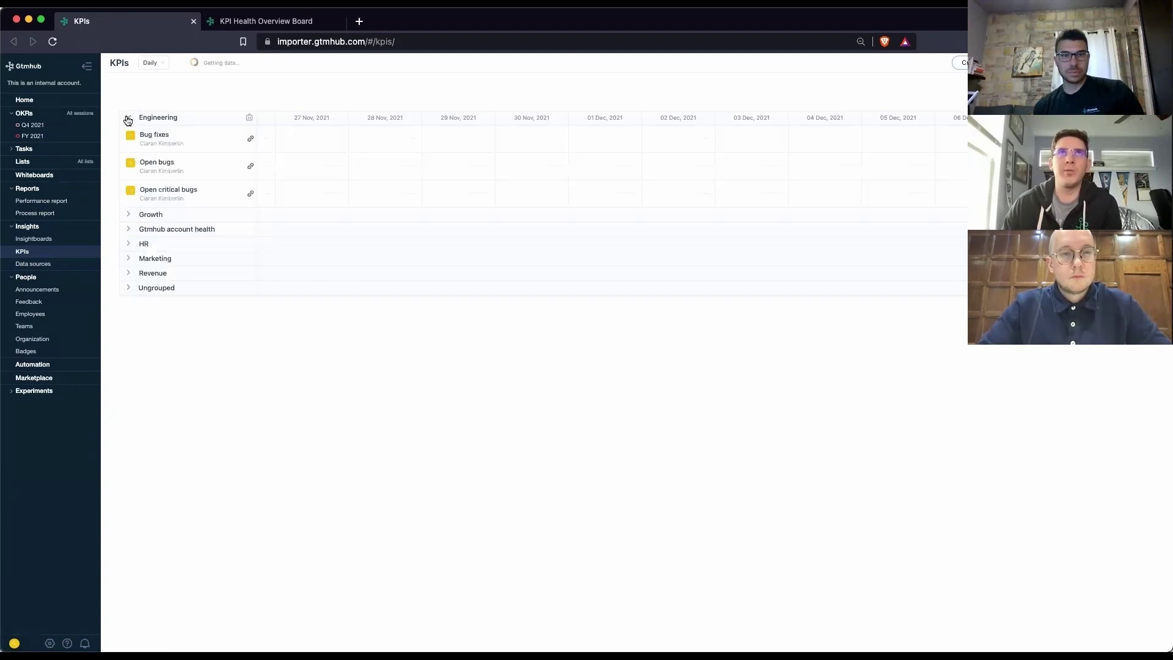
pyautogui.click(128, 215)
pyautogui.click(129, 345)
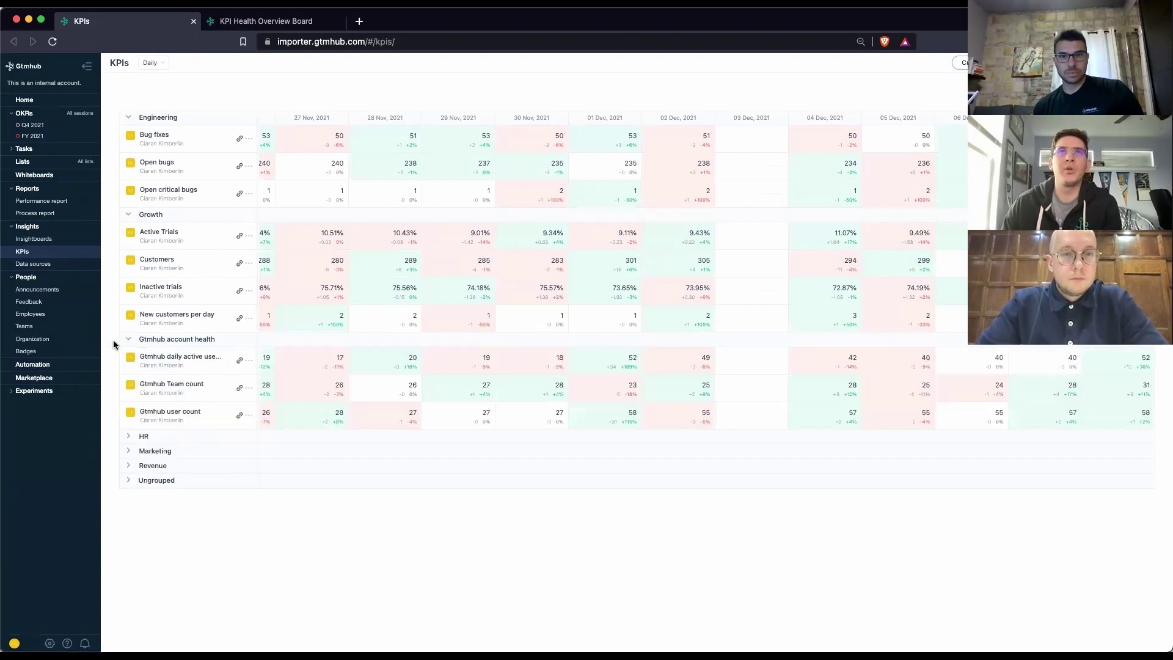
pyautogui.click(129, 437)
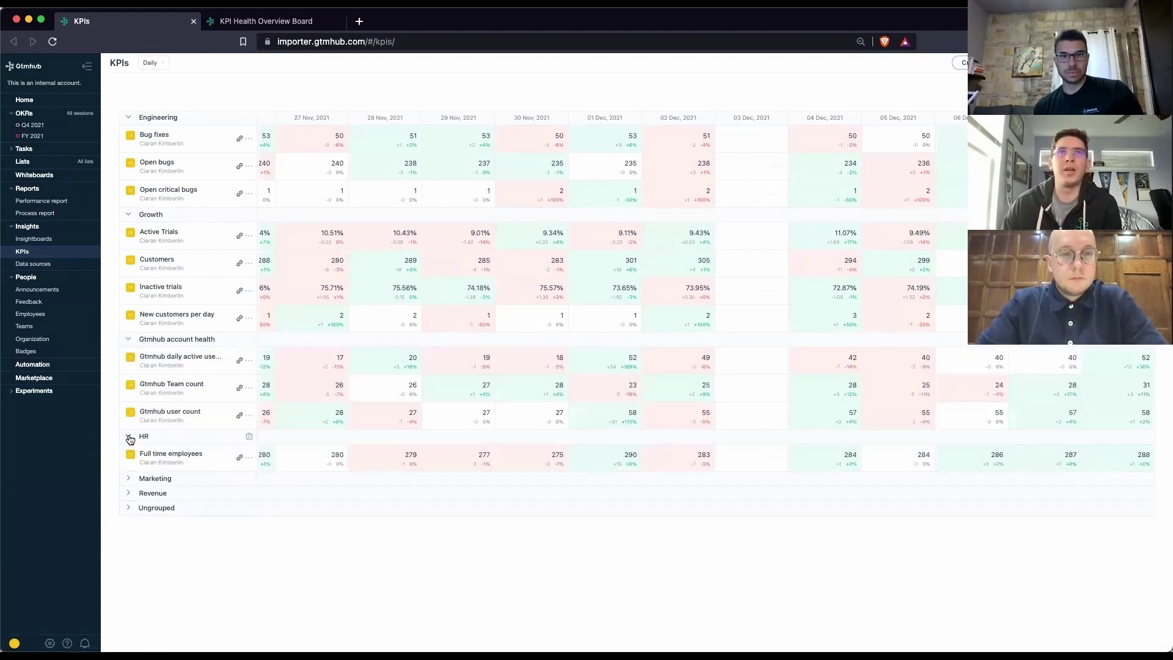
pyautogui.click(129, 478)
pyautogui.click(128, 549)
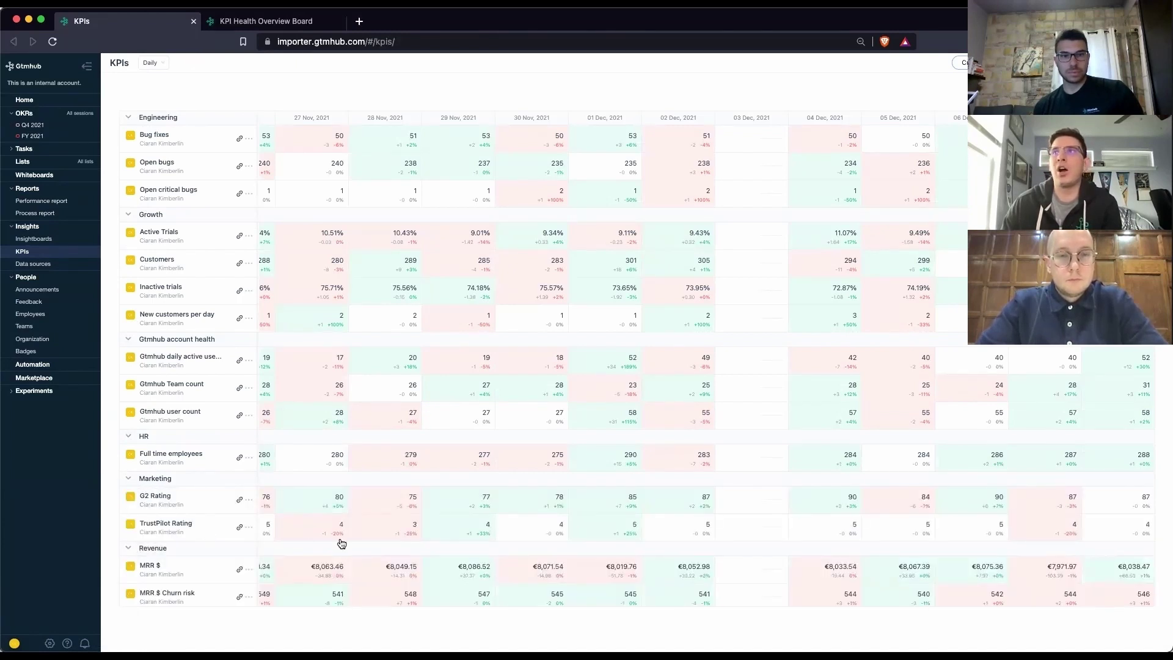
# Scroll through the expanded KPI rows and daily values, then go to the KPI Health Overview Board
pyautogui.hscroll(2, 877, 184)
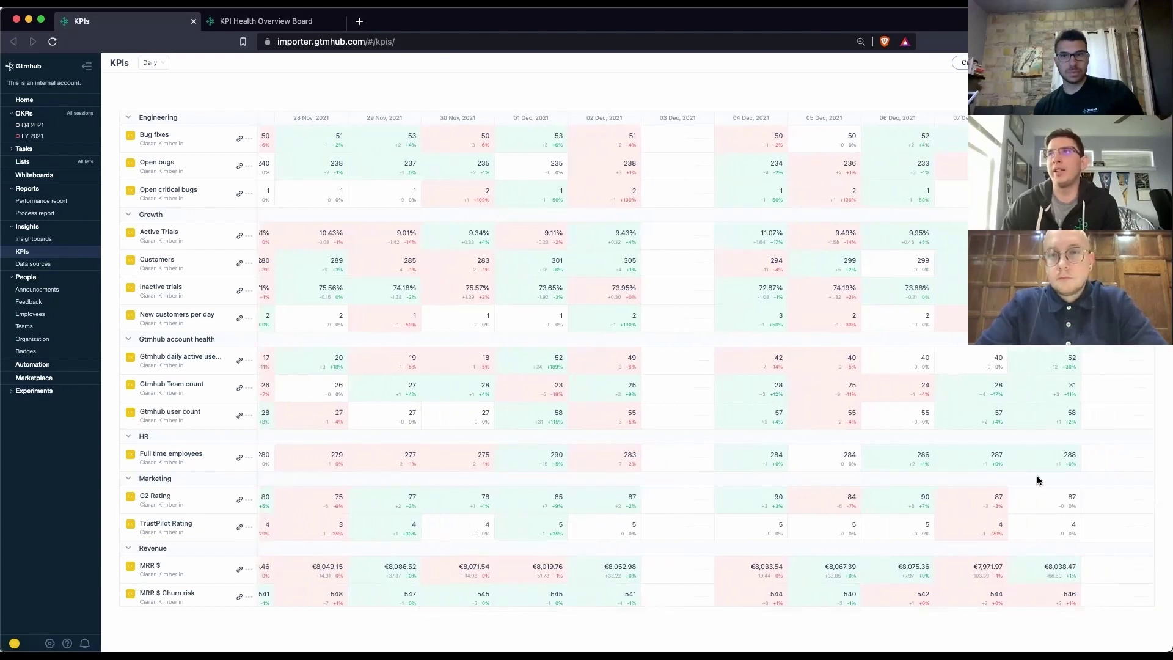
pyautogui.scroll(-1, 1048, 558)
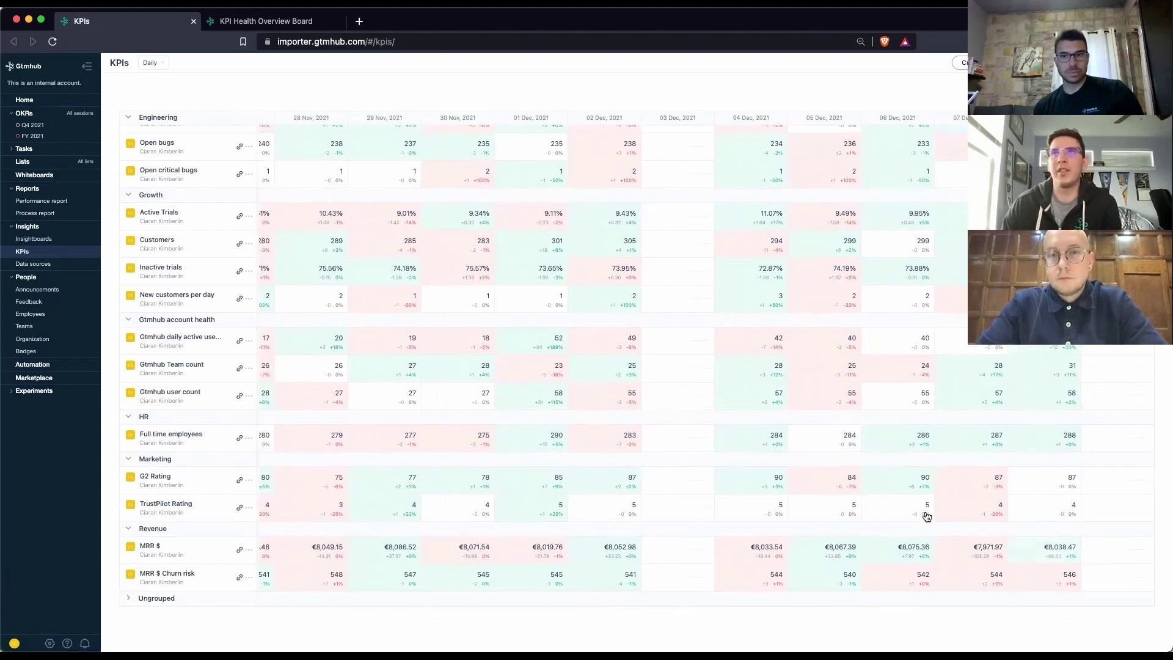
pyautogui.hscroll(-4, 927, 518)
pyautogui.hscroll(-4, 927, 518)
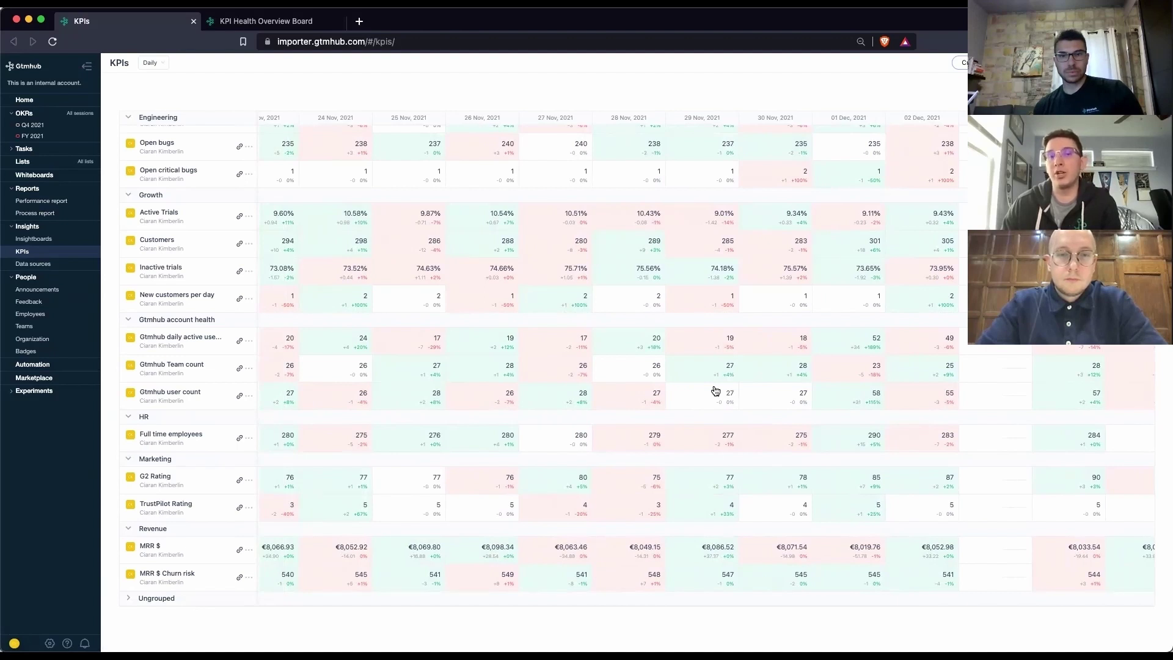
pyautogui.hscroll(8, 776, 425)
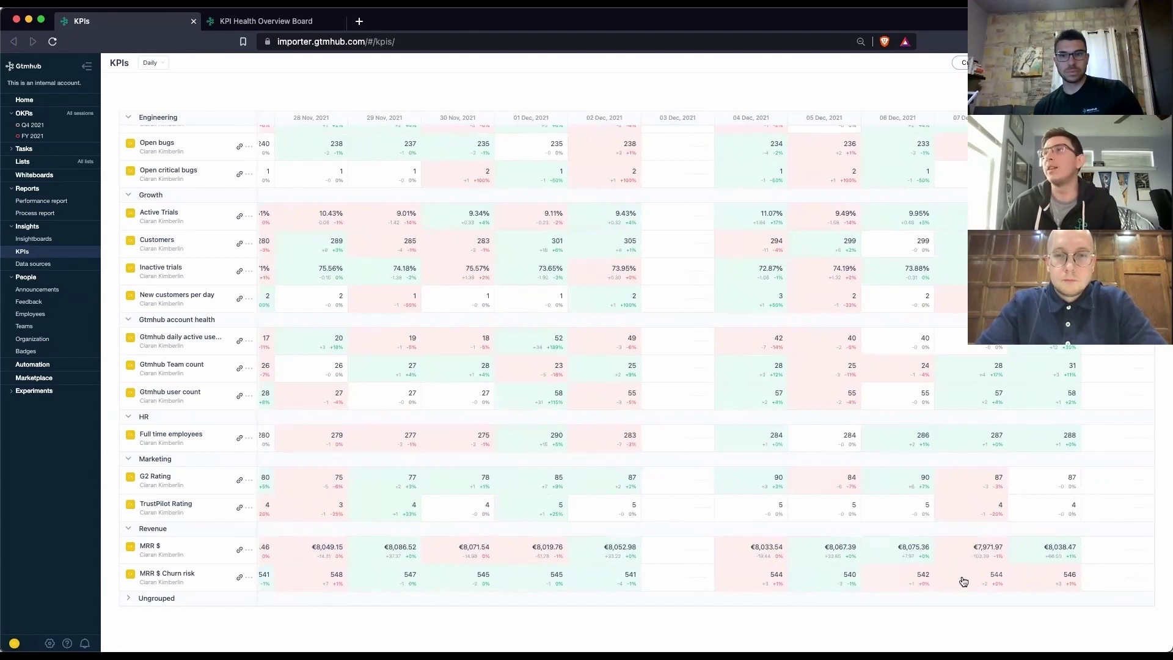
pyautogui.scroll(1, 964, 581)
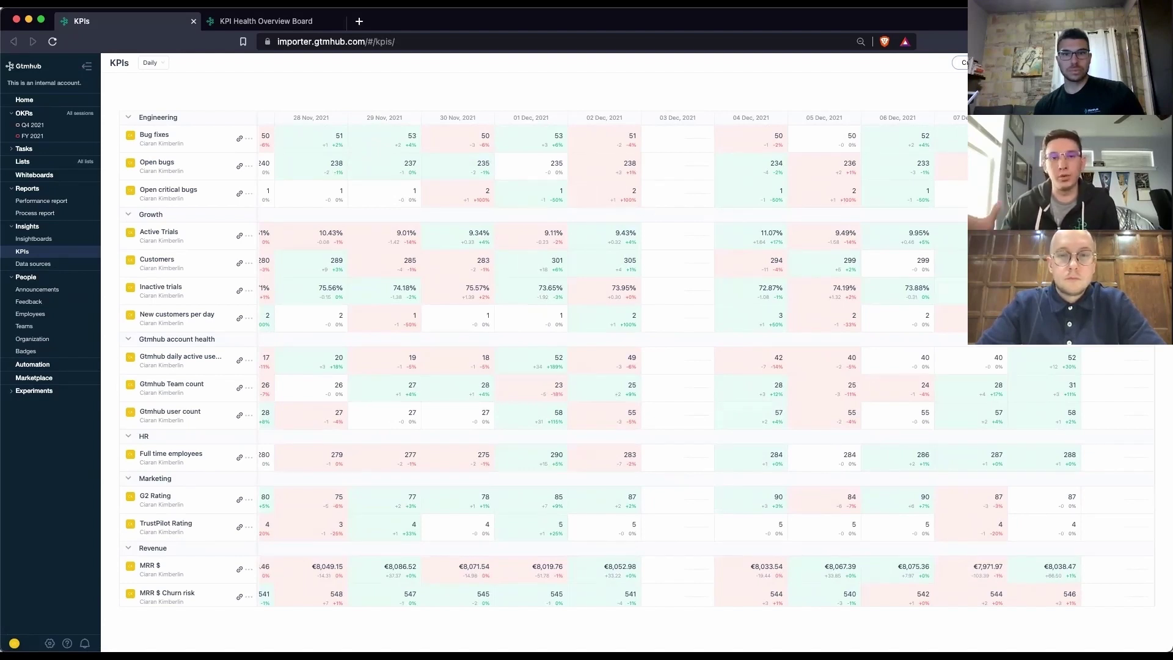
pyautogui.click(274, 26)
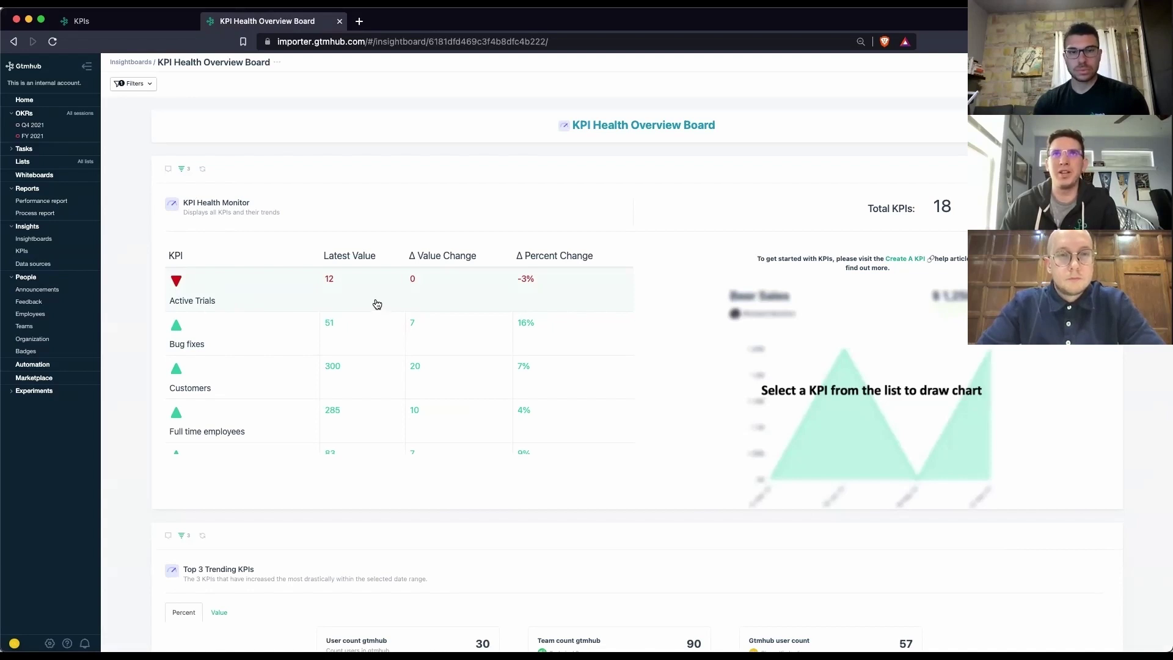
# Sort the KPI monitor by Latest Value, then by Δ Value Change in reverse order
pyautogui.click(353, 261)
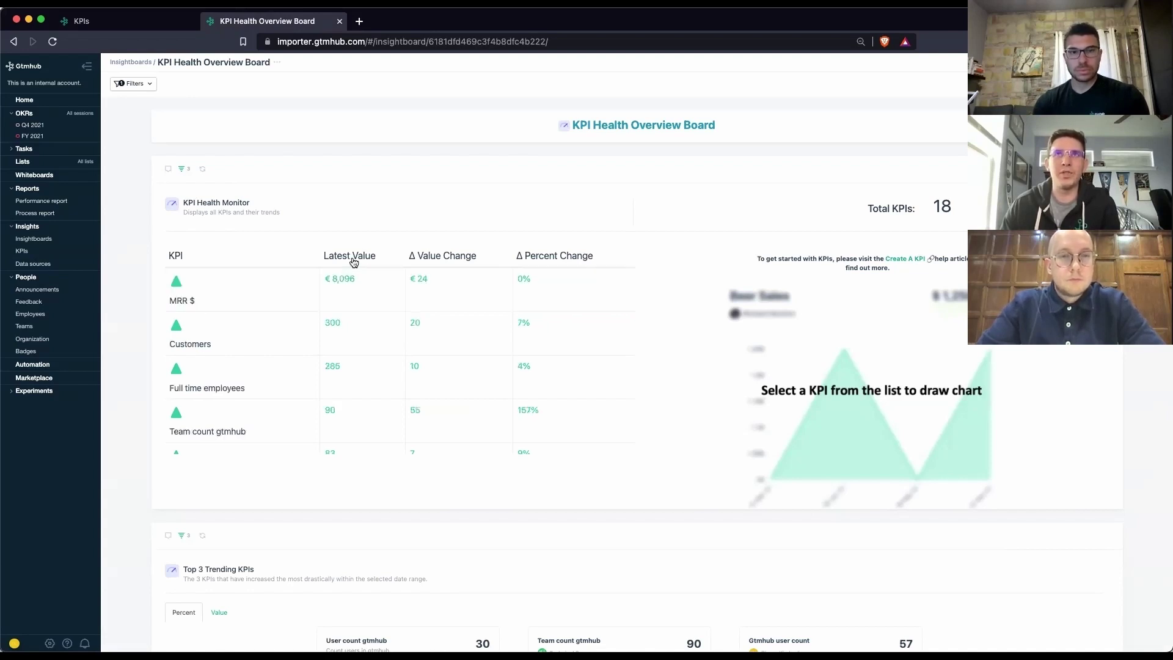
pyautogui.click(448, 261)
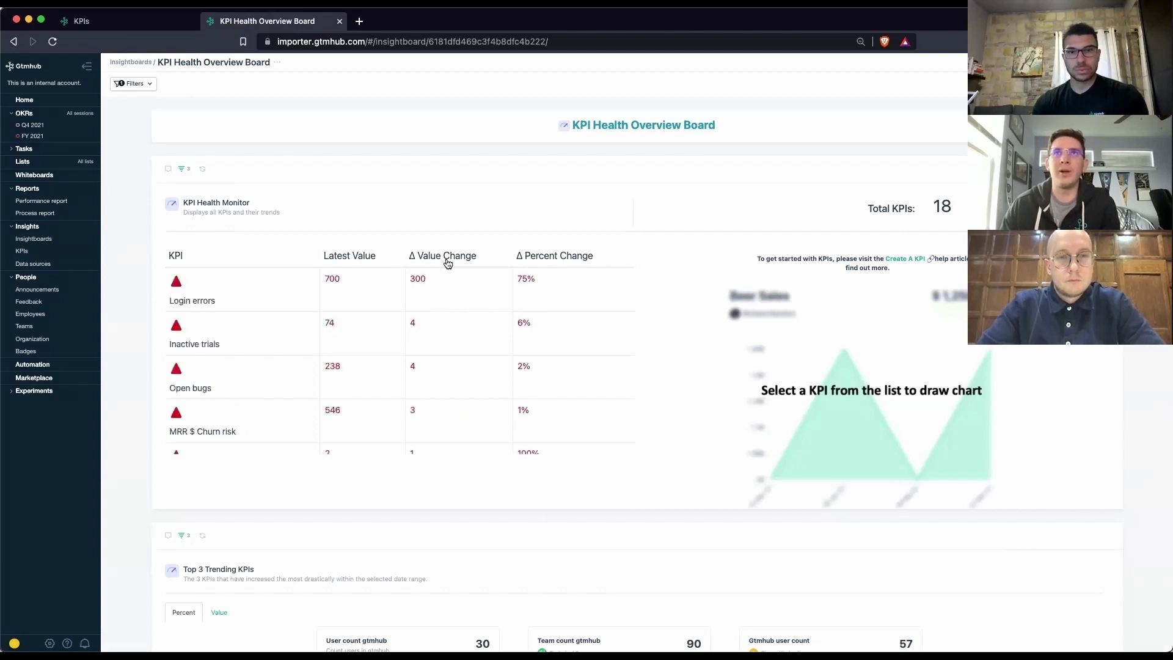
pyautogui.scroll(-2, 448, 261)
pyautogui.scroll(2, 446, 257)
pyautogui.click(445, 257)
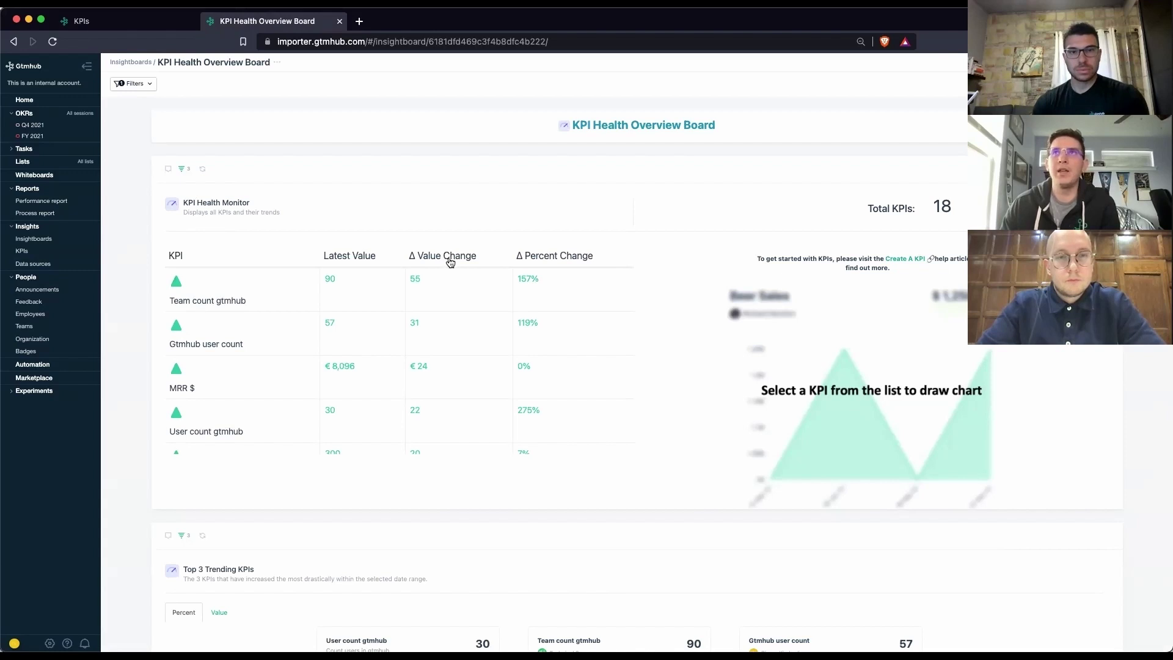
# Sort the monitor by Δ Percent Change, highest first, and chart User count gtmhub's trend
pyautogui.click(551, 258)
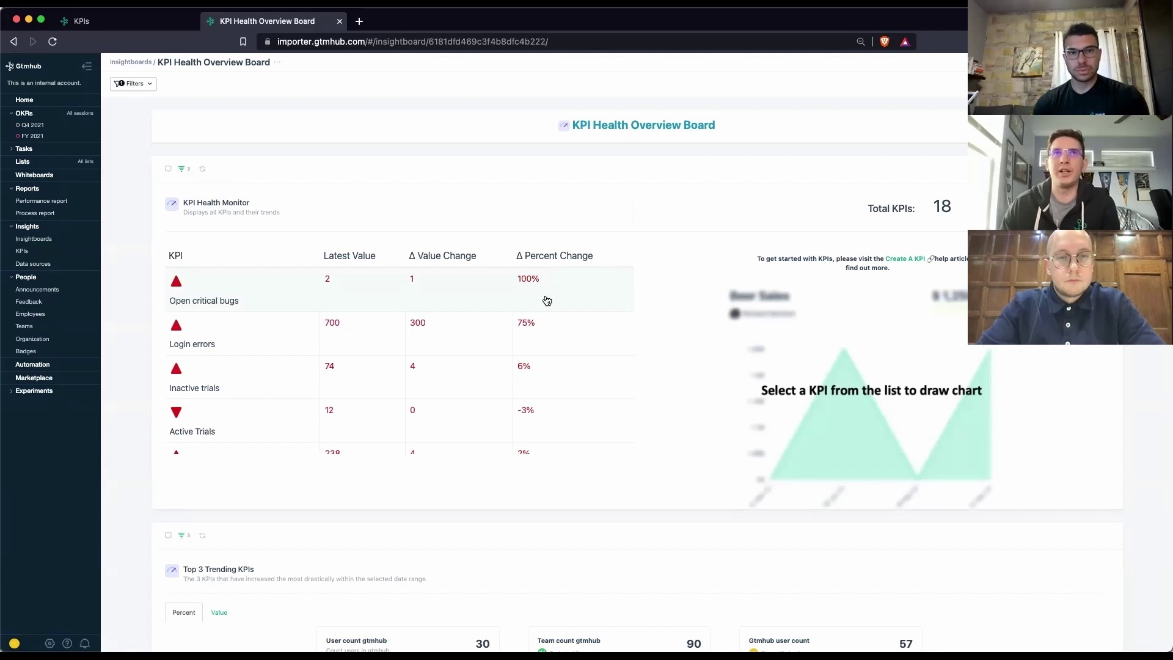
pyautogui.click(559, 258)
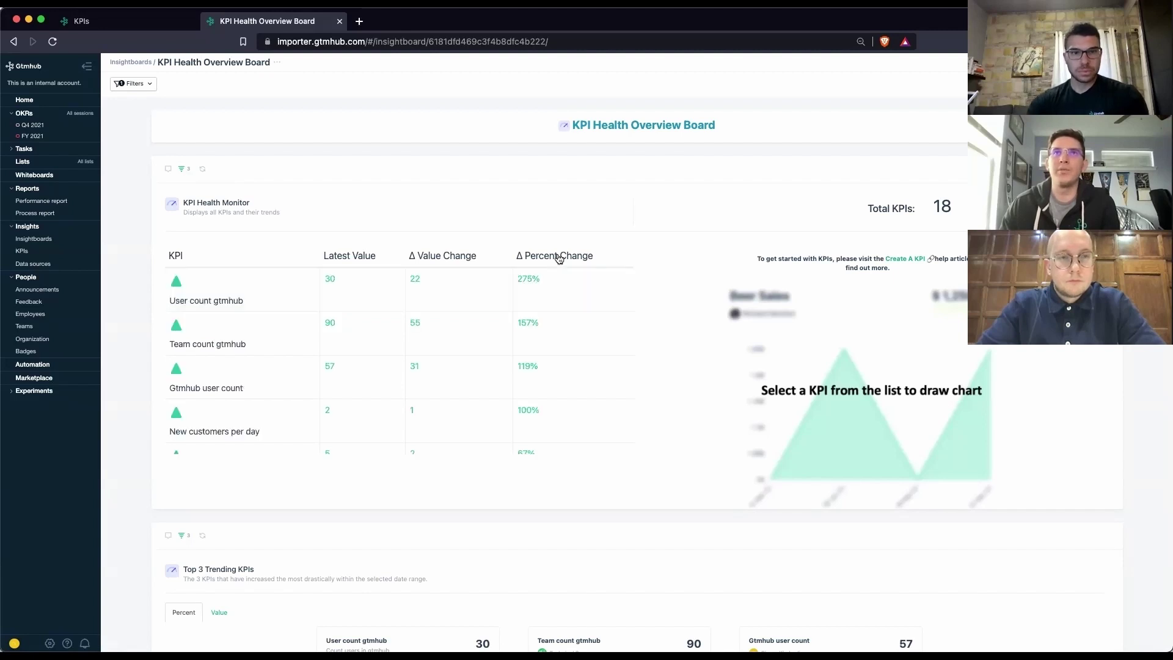
pyautogui.click(206, 302)
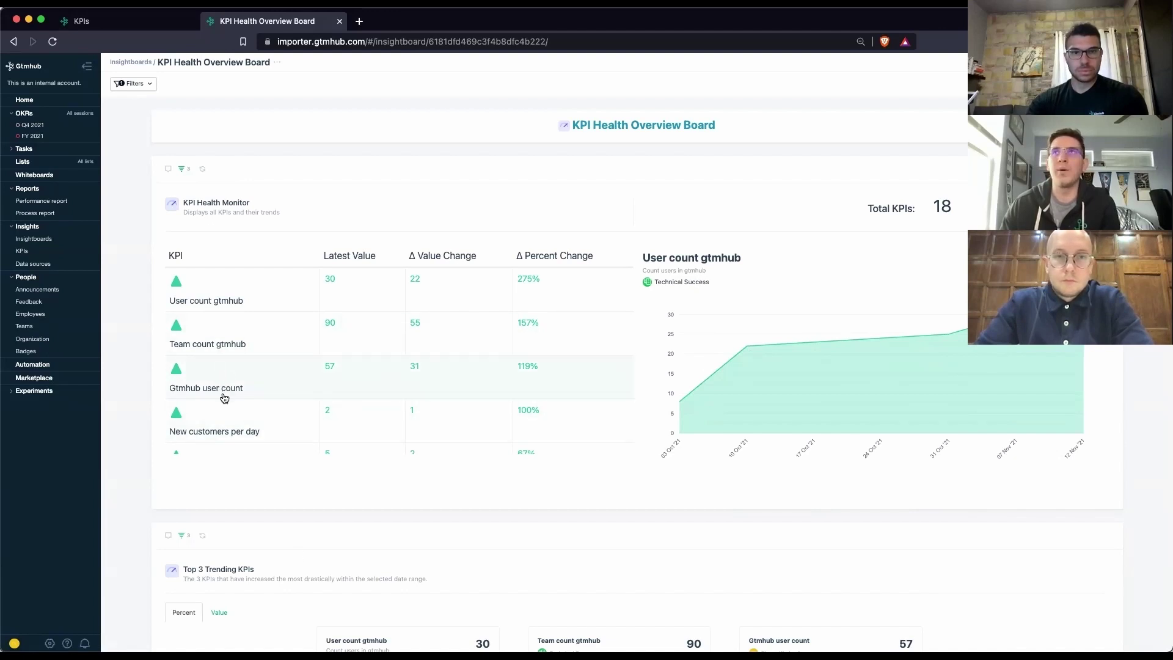
# Switch both the Top 3 and Bottom 3 Trending KPIs widgets to the Value tab
pyautogui.scroll(-5, 115, 272)
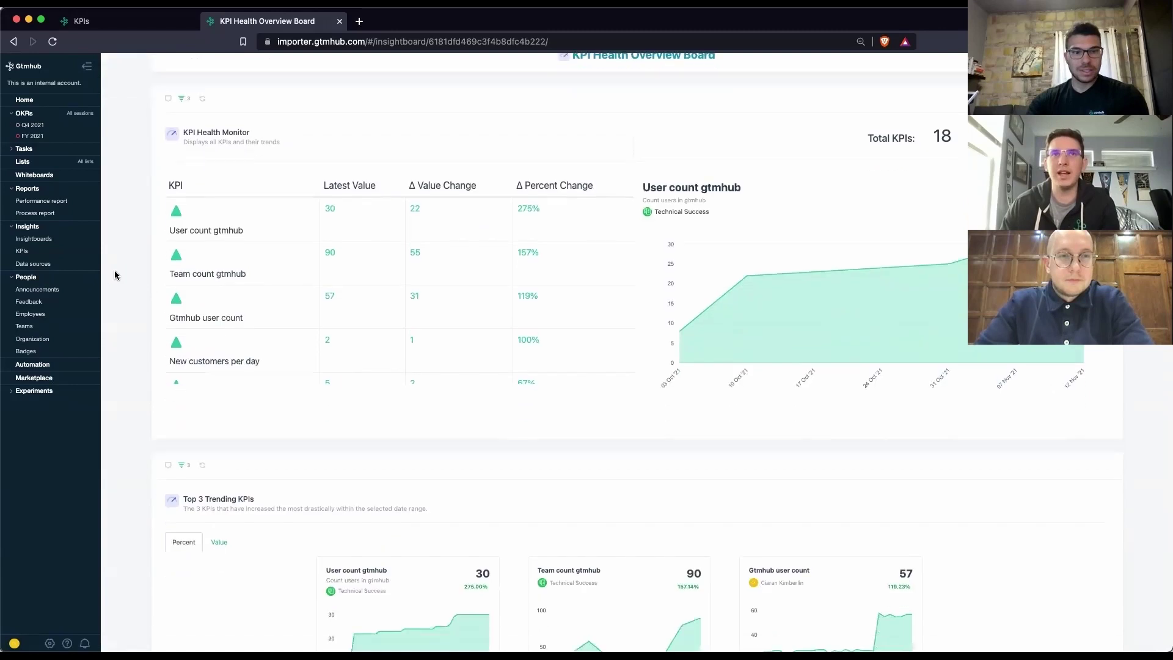
pyautogui.scroll(-3, 115, 271)
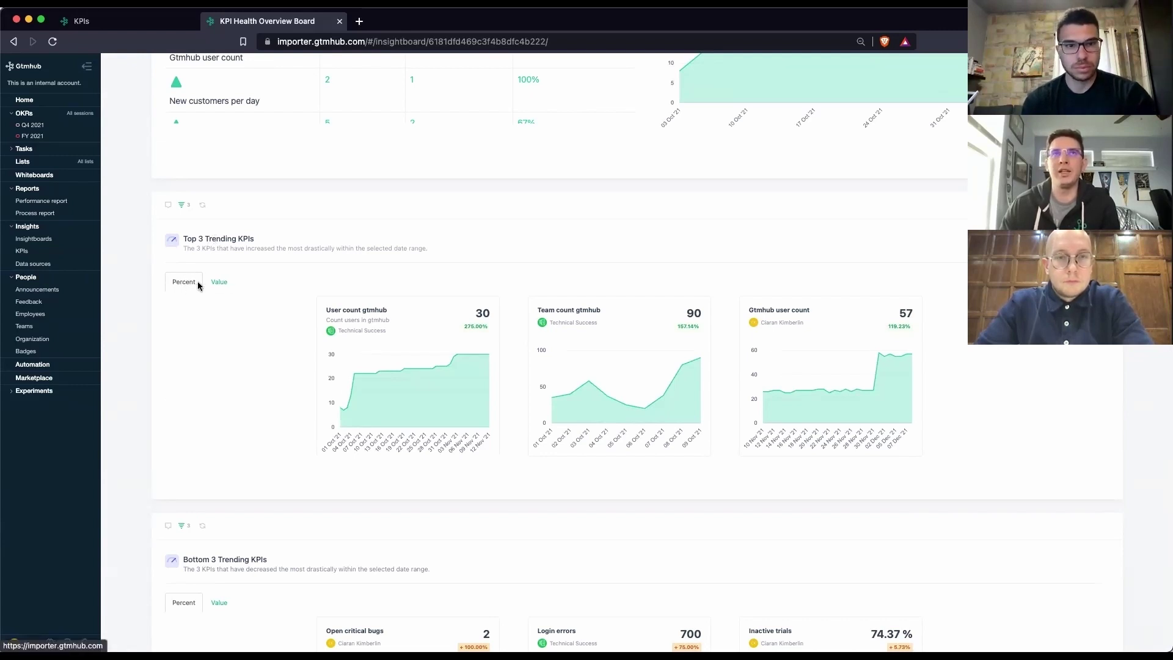
pyautogui.click(219, 285)
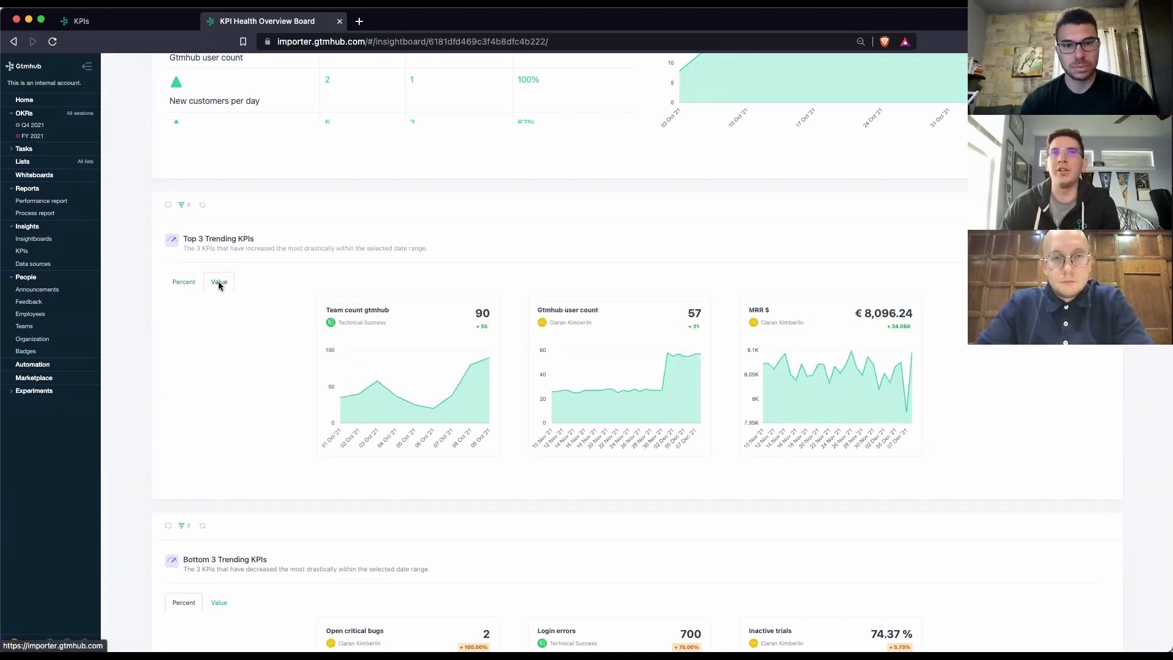
pyautogui.scroll(-5, 141, 290)
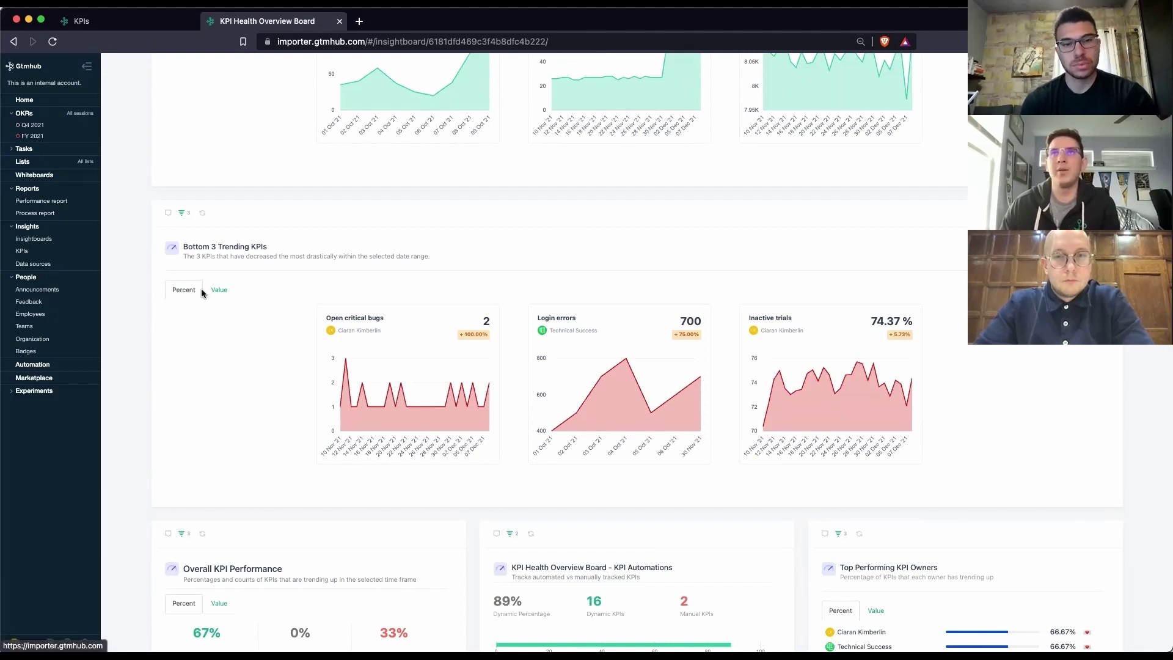
pyautogui.click(221, 291)
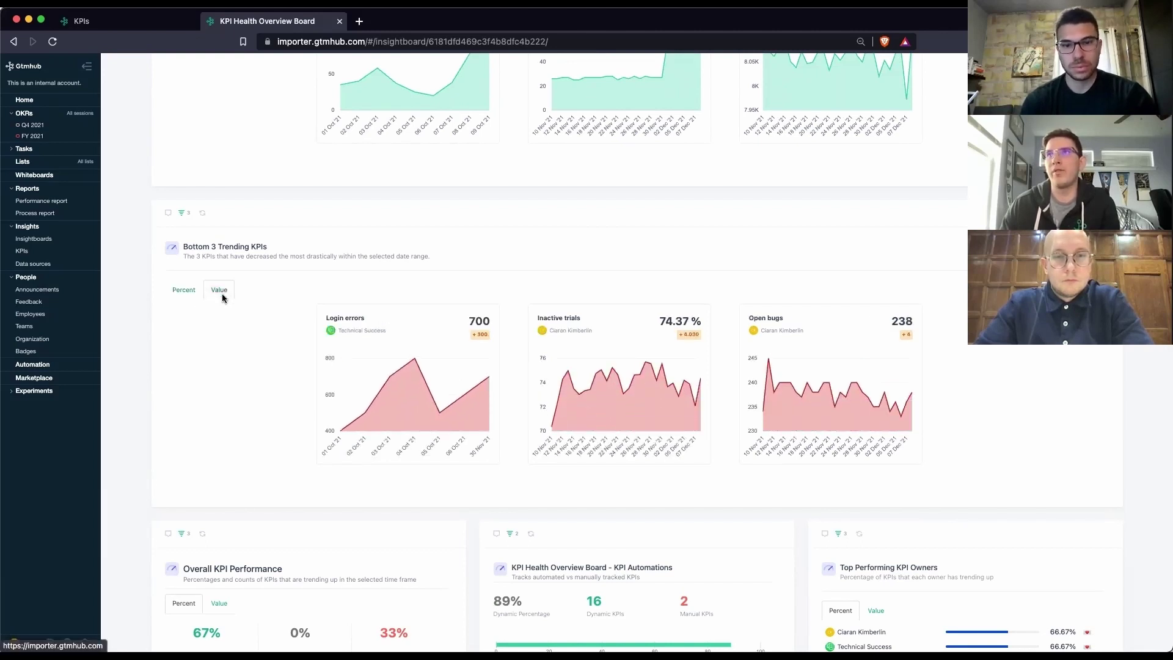
pyautogui.scroll(-3, 114, 350)
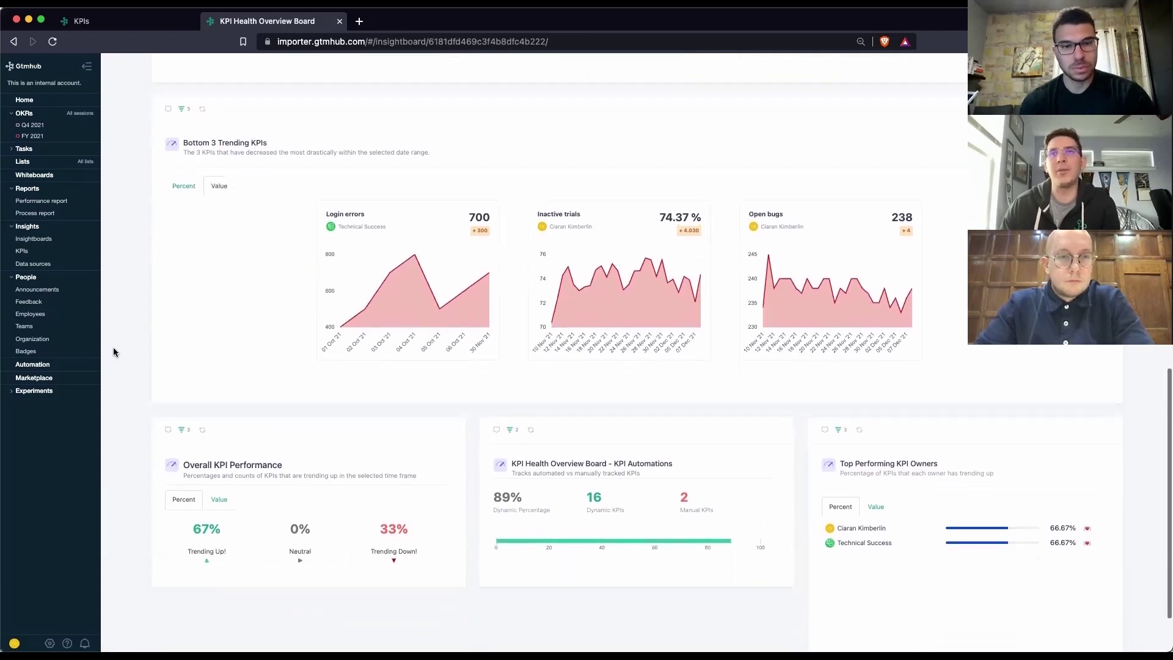
# Switch Overall KPI Performance to Value, showing counts 12 up, 0 neutral, 6 down
pyautogui.scroll(-1, 115, 347)
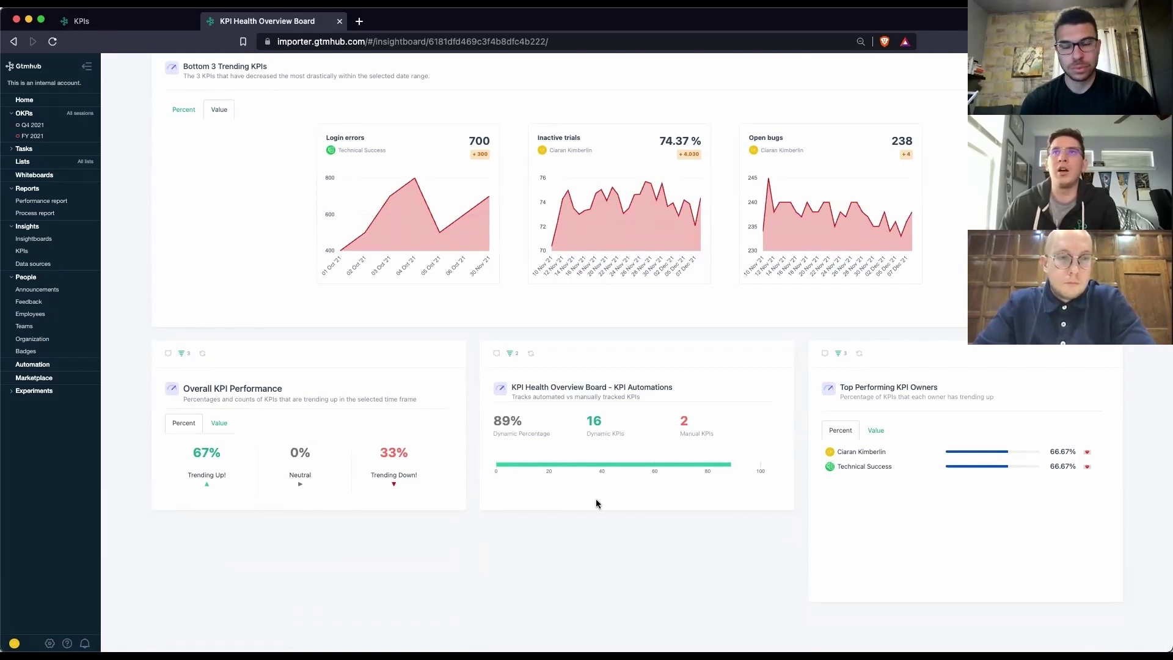
pyautogui.tripleClick(534, 388)
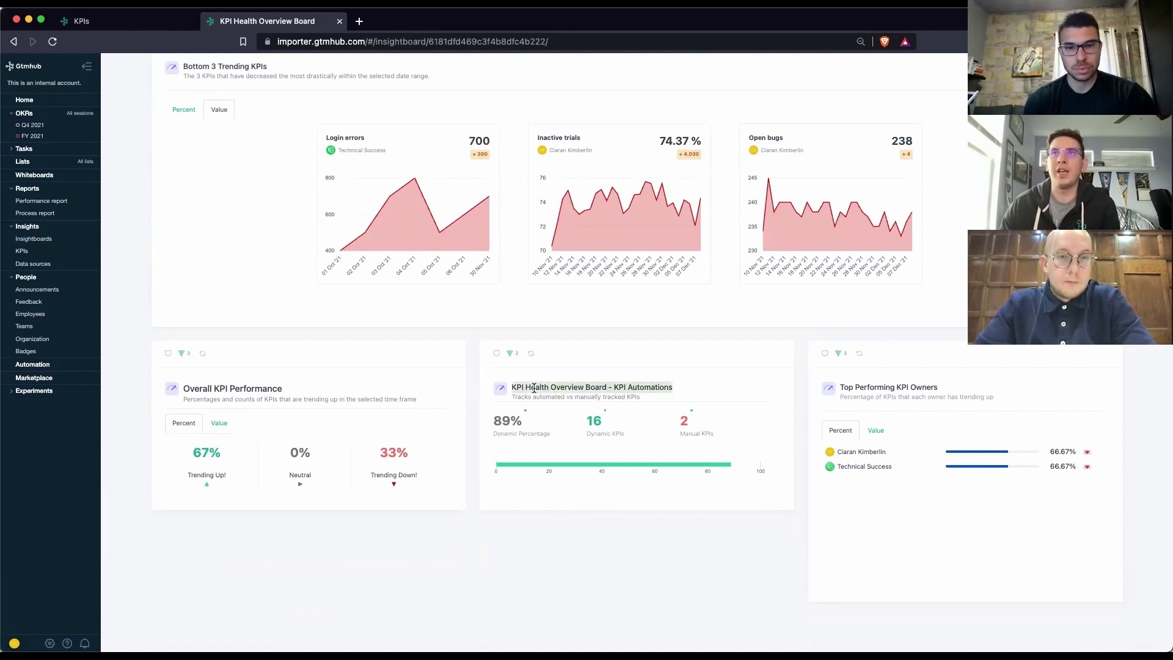
pyautogui.click(534, 388)
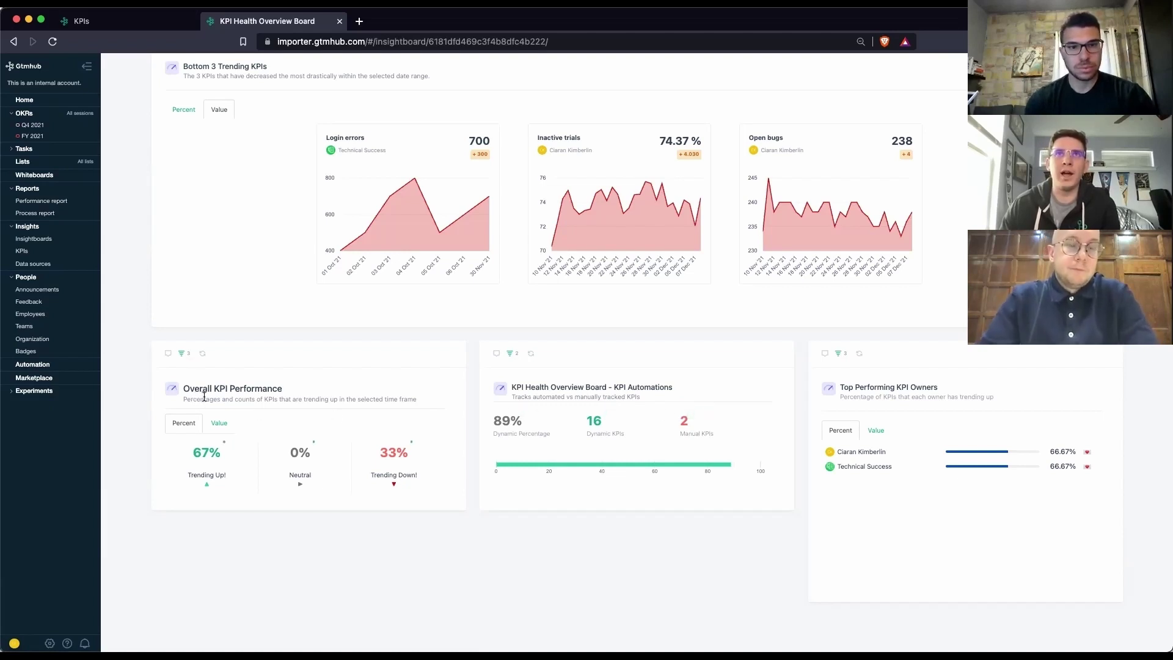
pyautogui.click(219, 422)
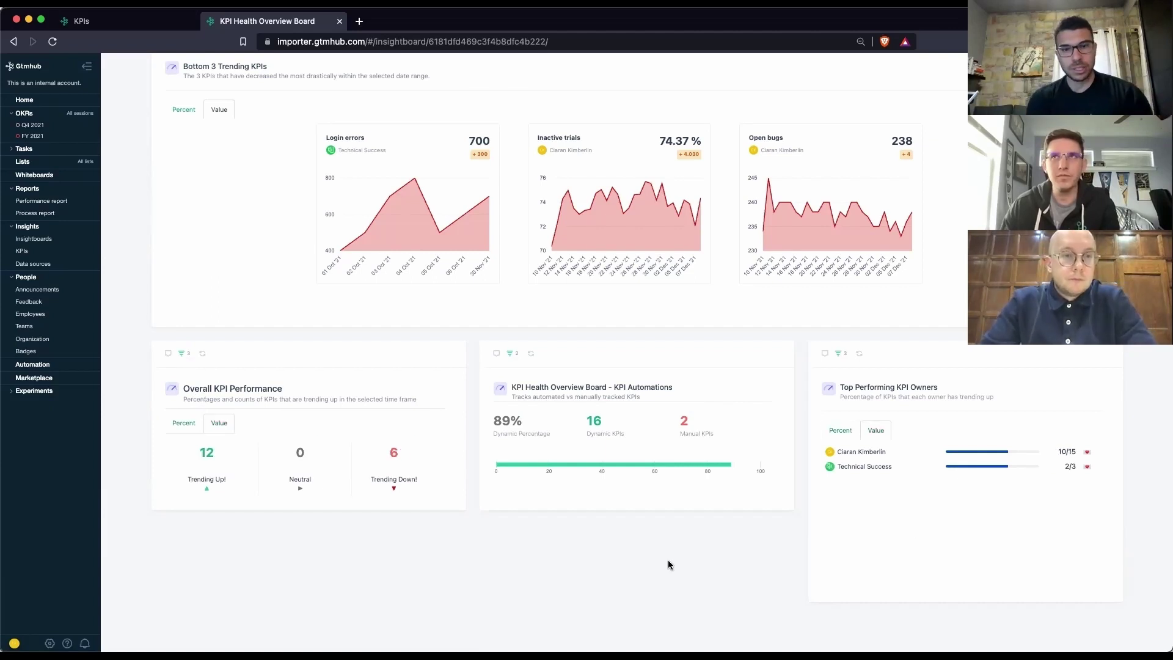